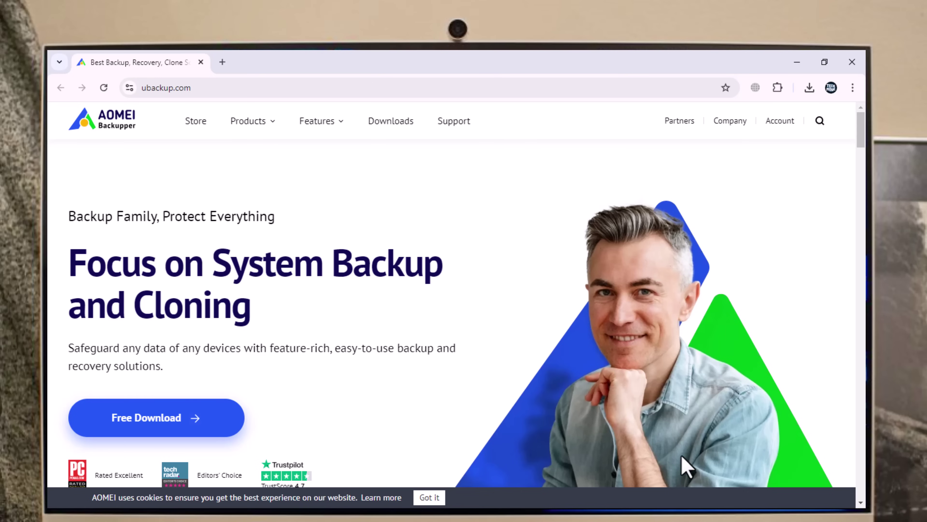
Step: Scroll through the AOMEI Backupper home overview
scroll(857, 170, "down", 3)
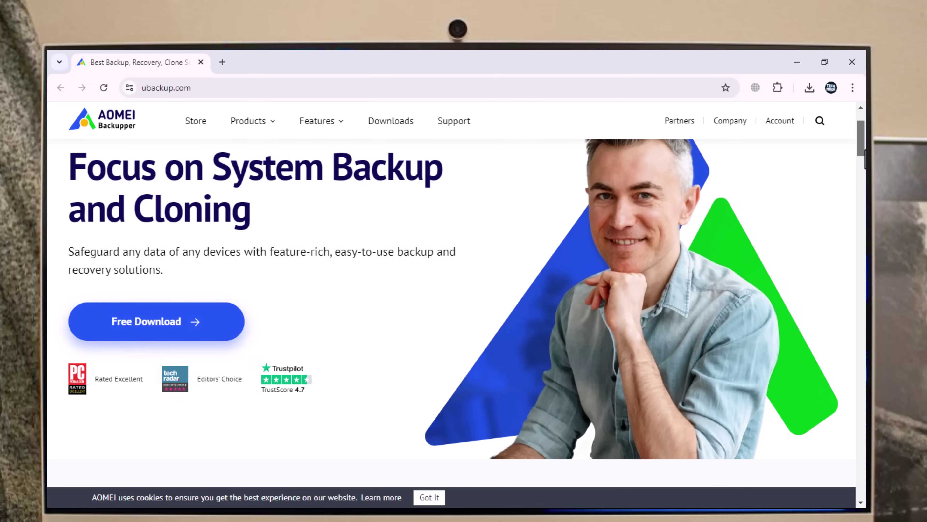
scroll(456, 293, "down", 10)
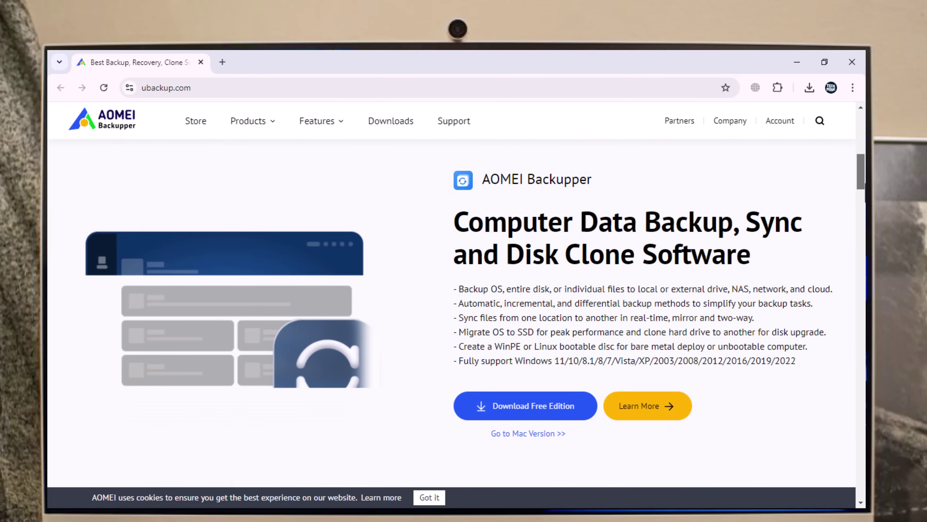
scroll(639, 292, "down", 13)
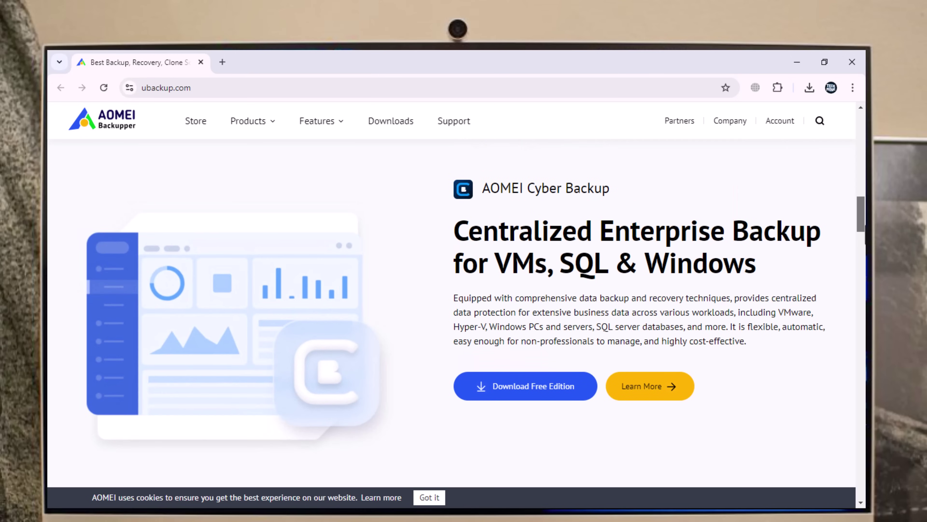
scroll(639, 292, "down", 5)
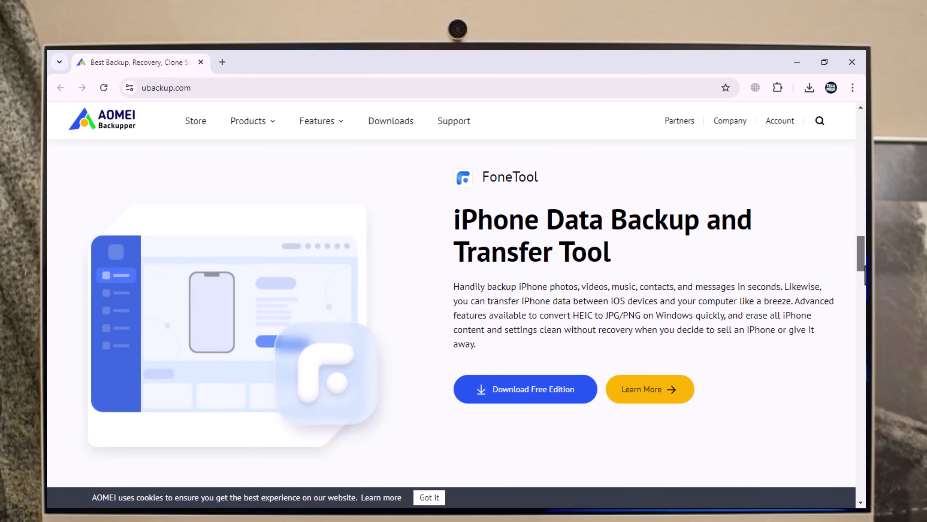
scroll(456, 292, "down", 4)
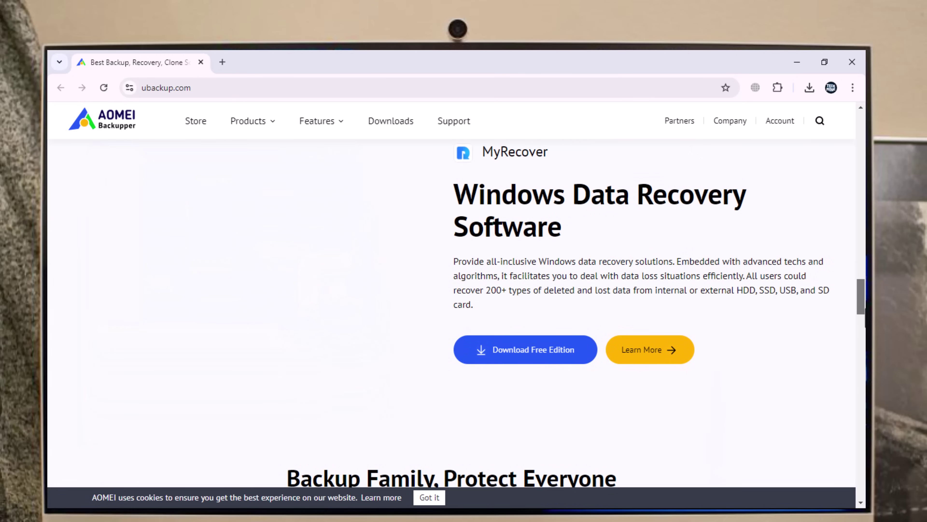
scroll(456, 292, "down", 5)
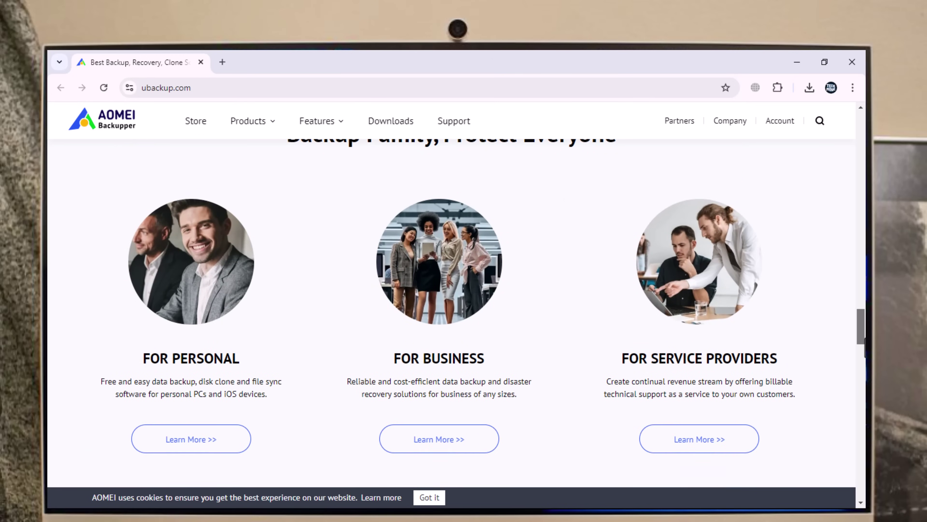
scroll(456, 293, "down", 10)
scroll(456, 292, "up", 4)
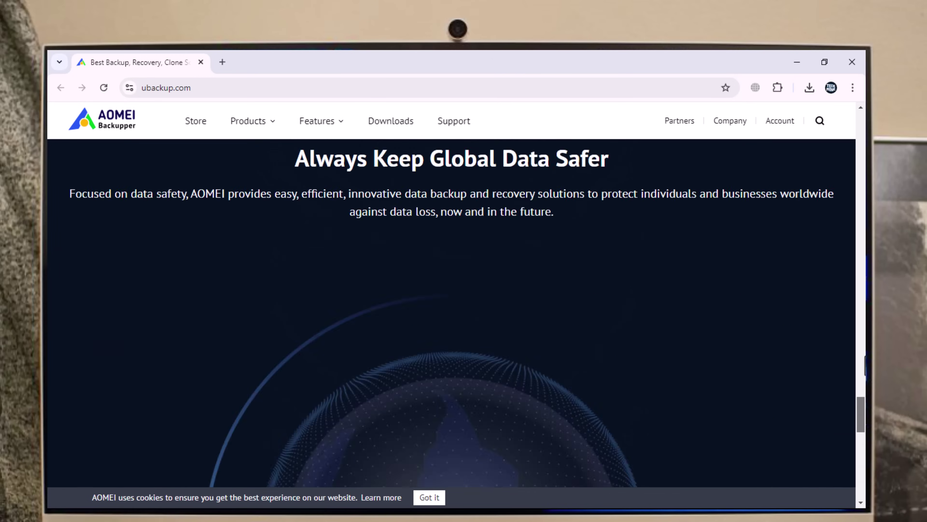
scroll(456, 292, "up", 15)
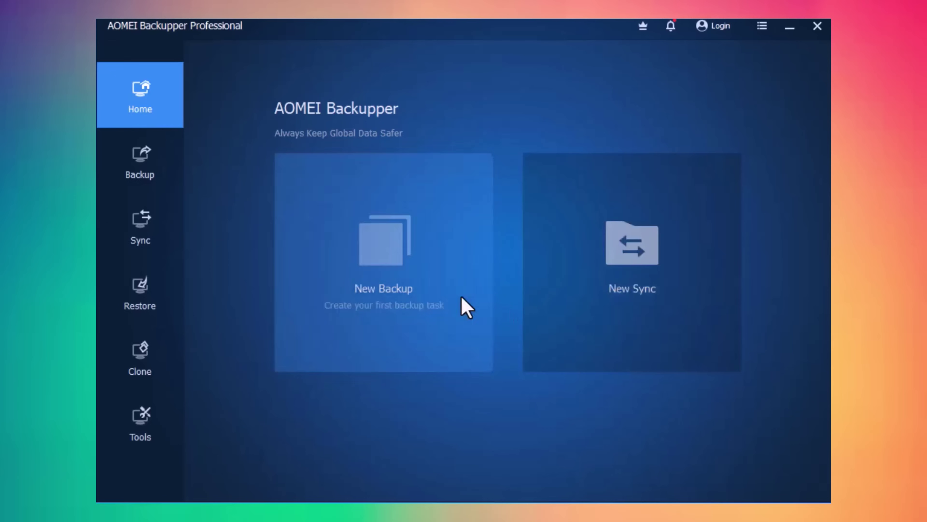
Step: Look over the Backup page and the four Sync modes, ending on Restore's Select Image File
left_click(165, 172)
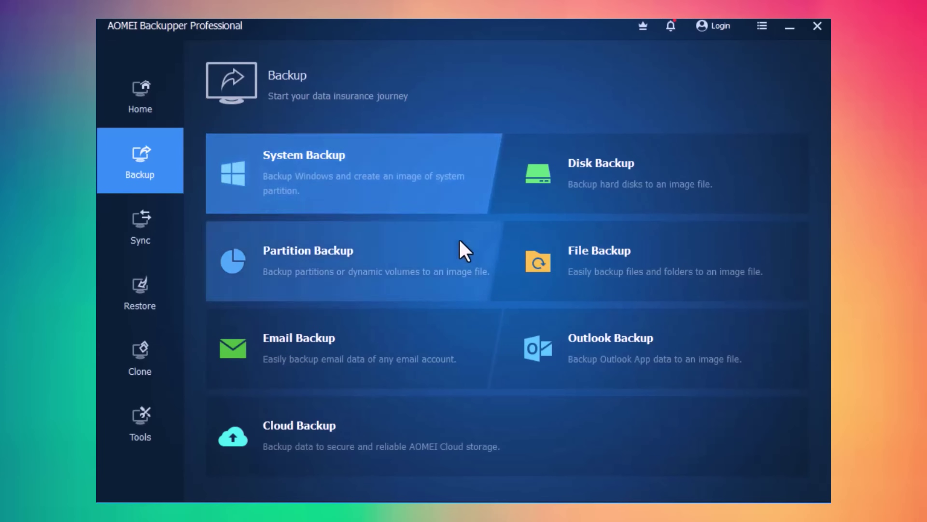
left_click(128, 246)
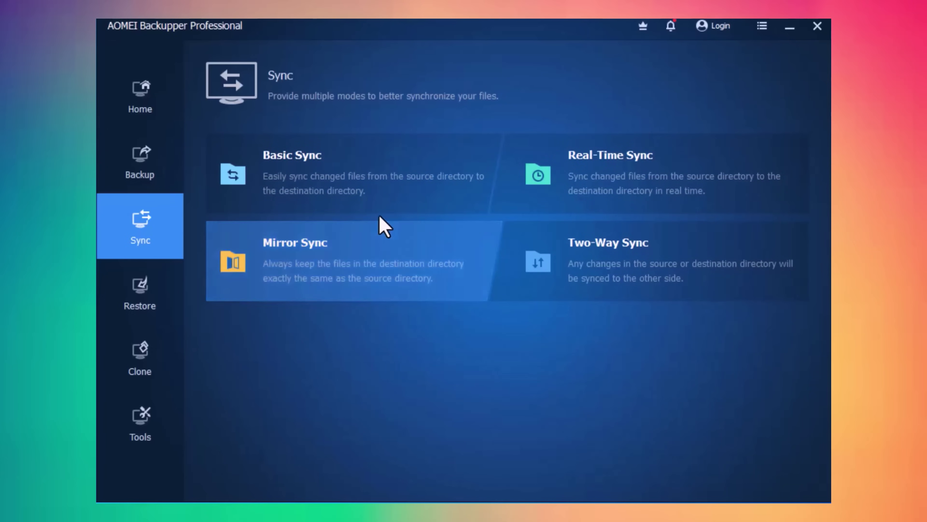
left_click(136, 307)
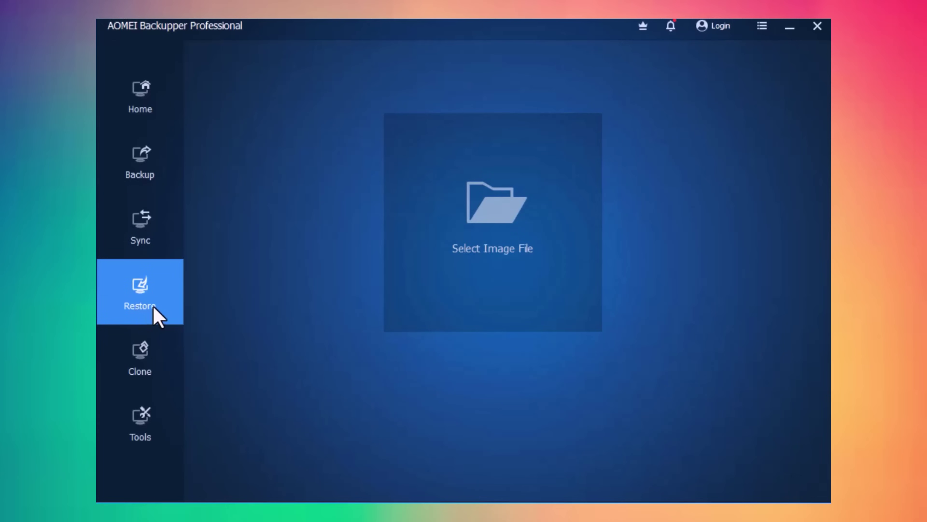
Step: Review the Clone and Tools pages, then return to the seven backup types
left_click(155, 371)
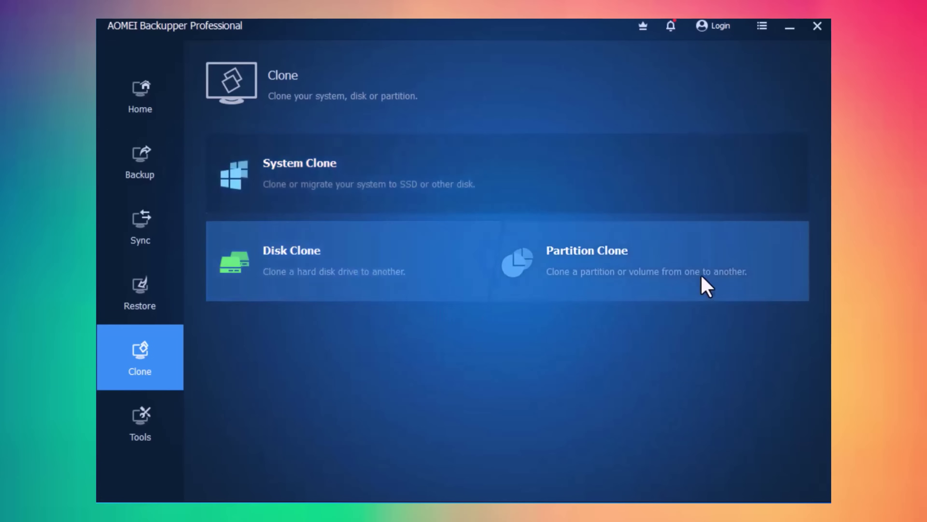
left_click(126, 433)
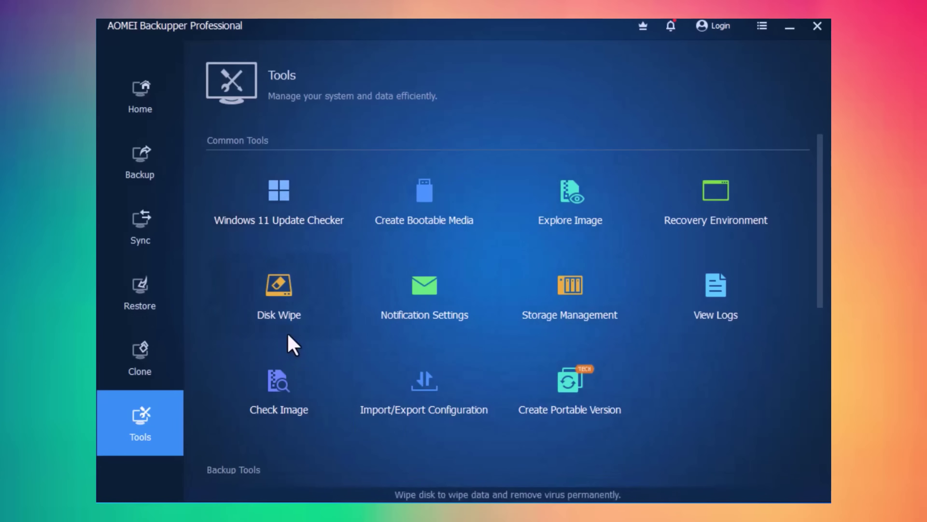
left_click(114, 139)
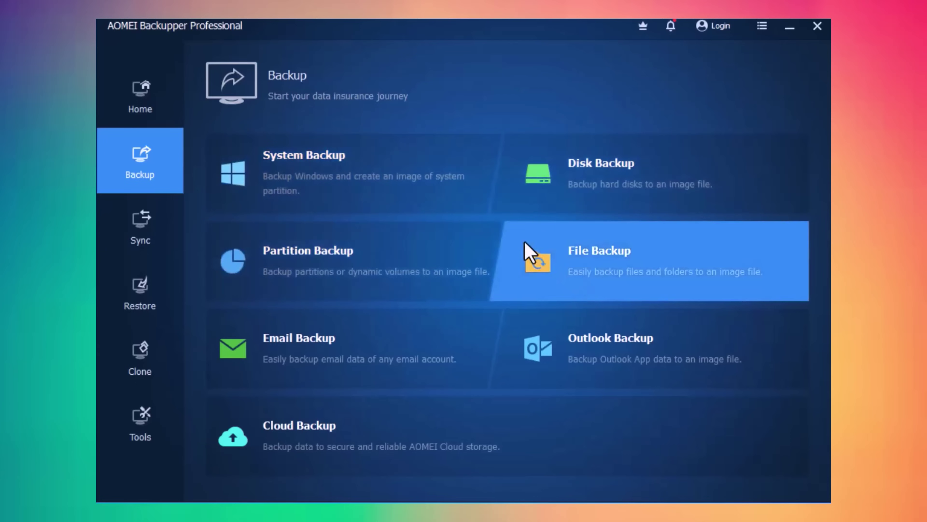
Step: Start a File Backup with F:\New folder as the source folder
left_click(637, 281)
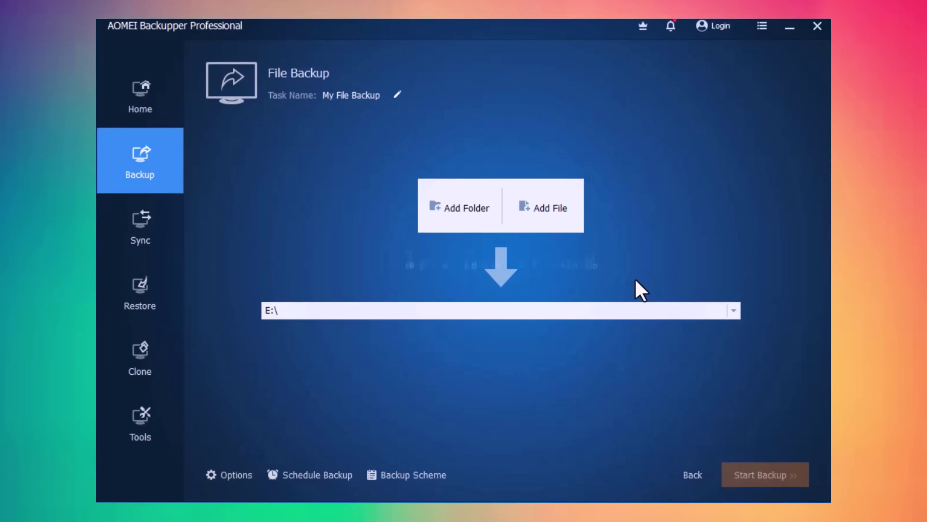
left_click(446, 226)
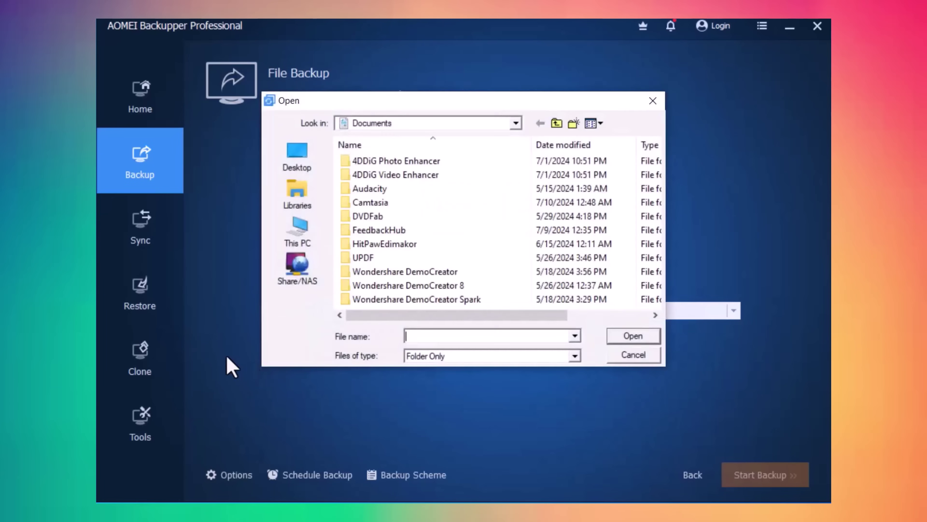
left_click(516, 123)
left_click(464, 207)
left_click(457, 219)
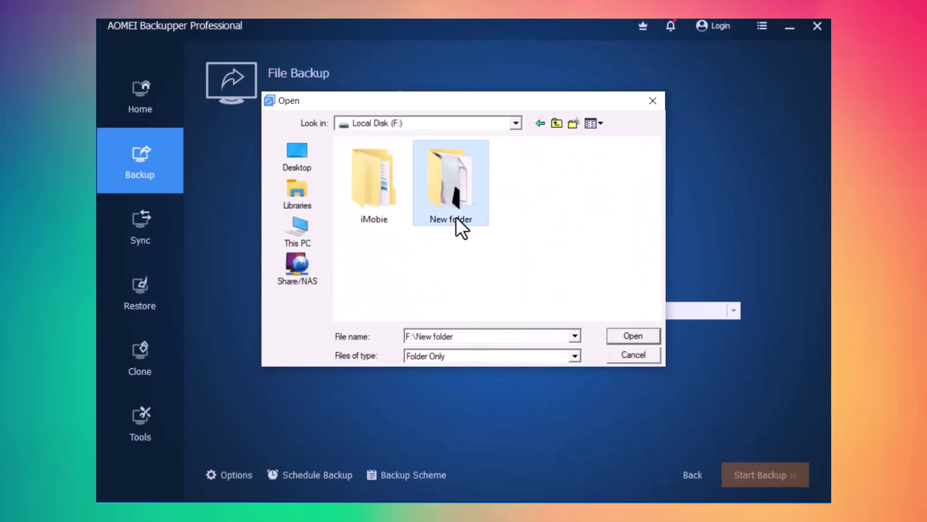
left_click(621, 336)
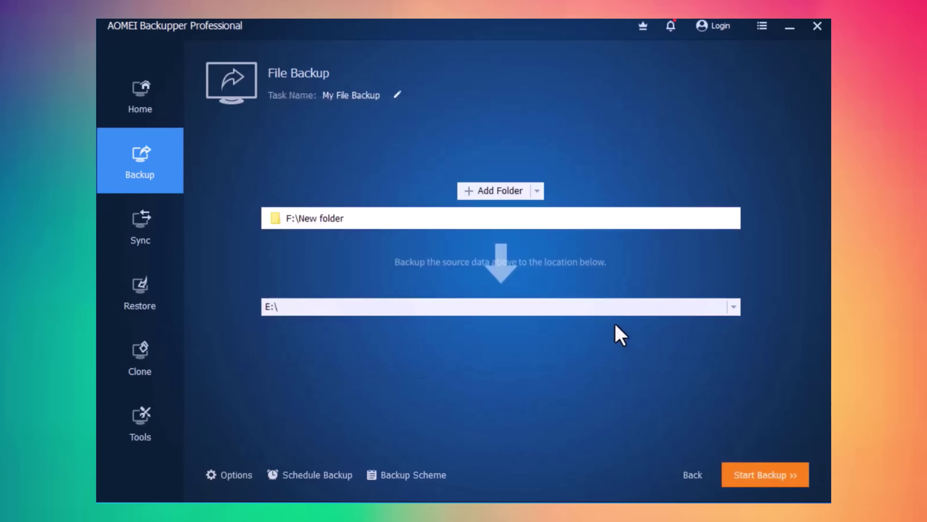
Step: Keep E:\ as destination, run the backup, and finish so My File Backup appears
left_click(566, 307)
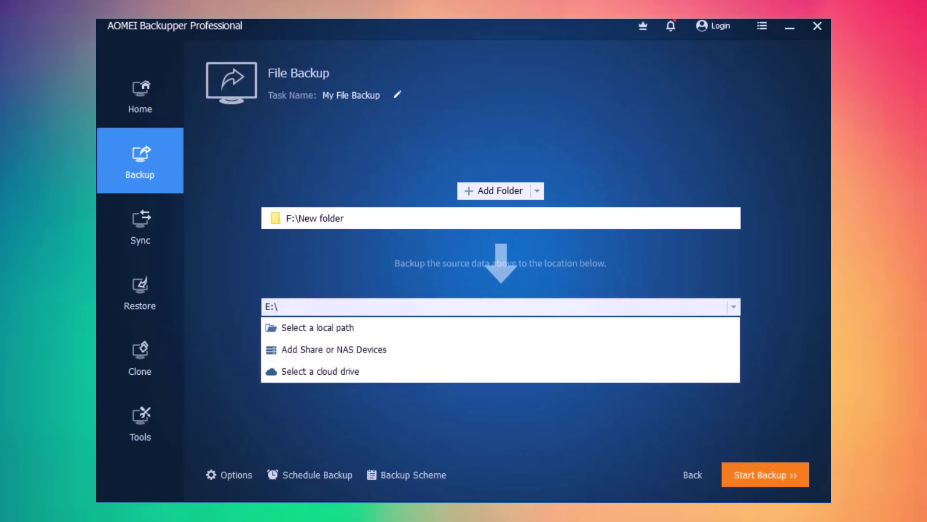
left_click(793, 429)
left_click(780, 473)
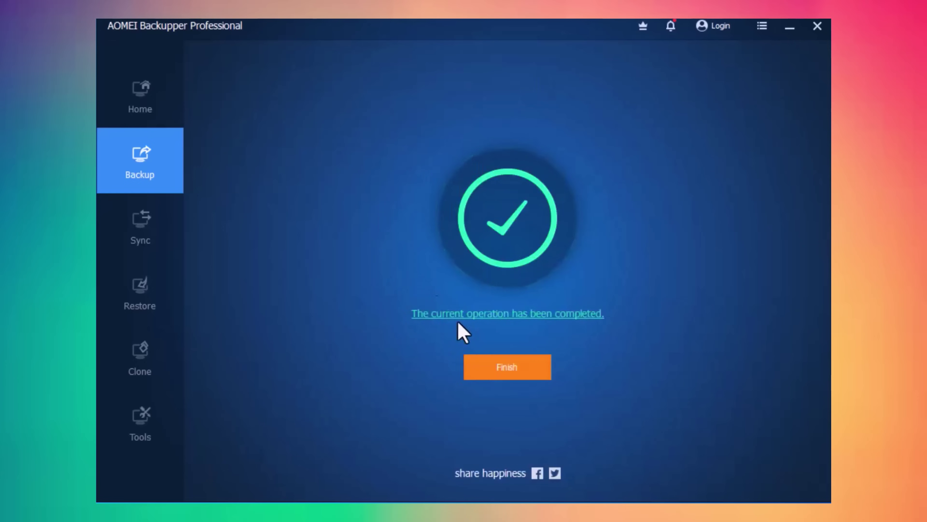
left_click(504, 373)
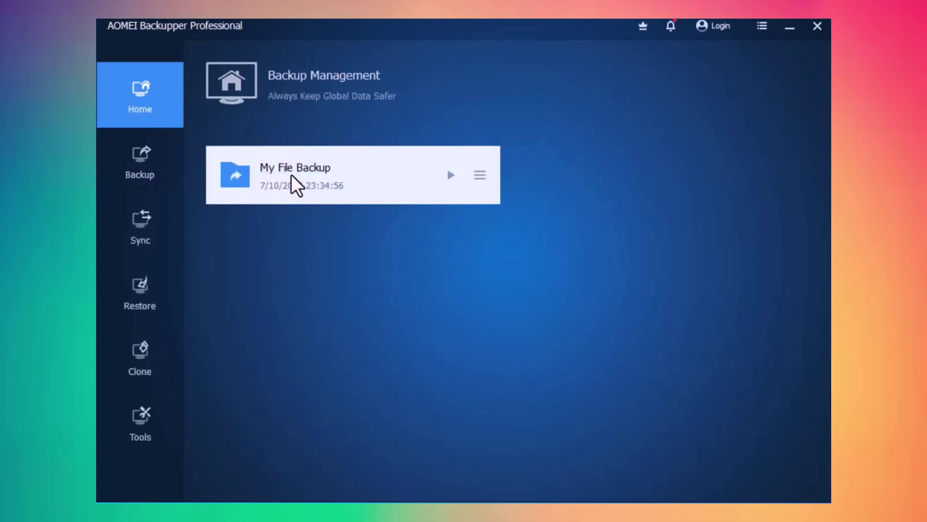
Step: Start a Basic Sync with F:\New folder as the sync source
left_click(143, 167)
left_click(158, 226)
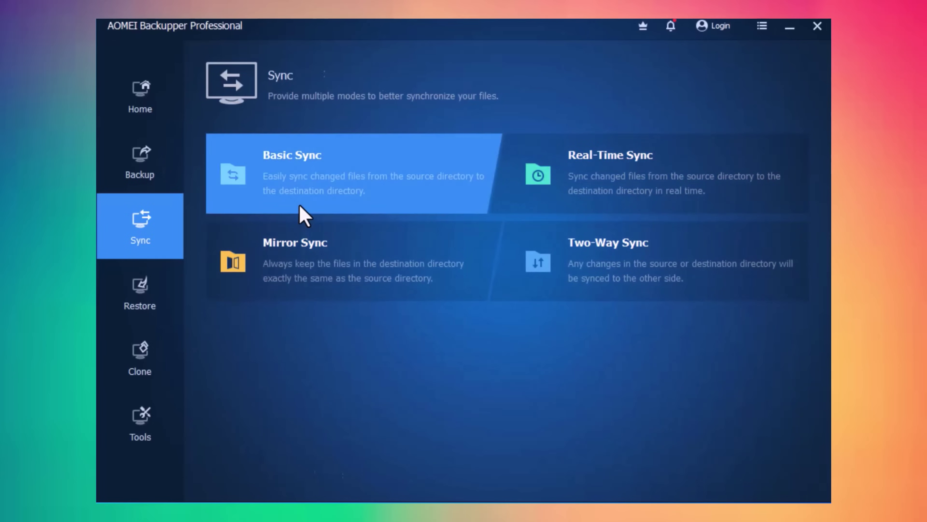
left_click(299, 206)
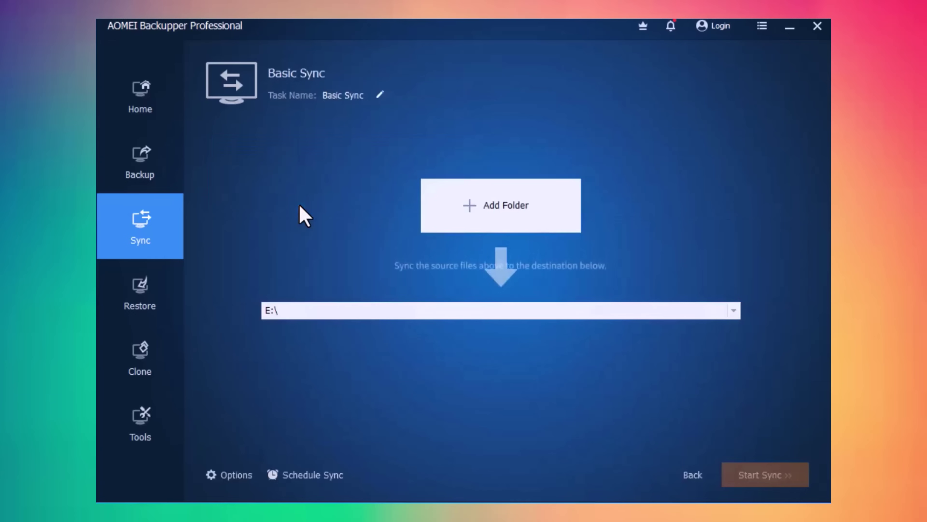
left_click(508, 225)
left_click(430, 161)
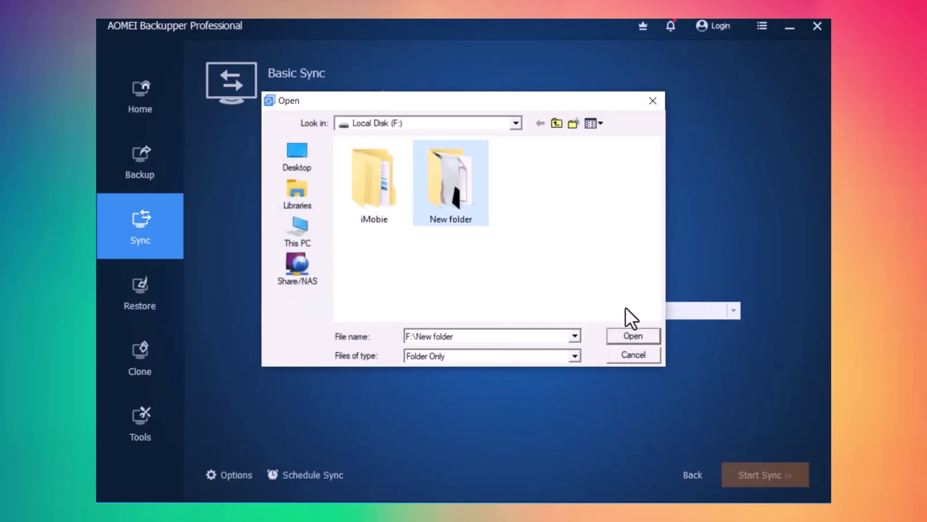
left_click(634, 336)
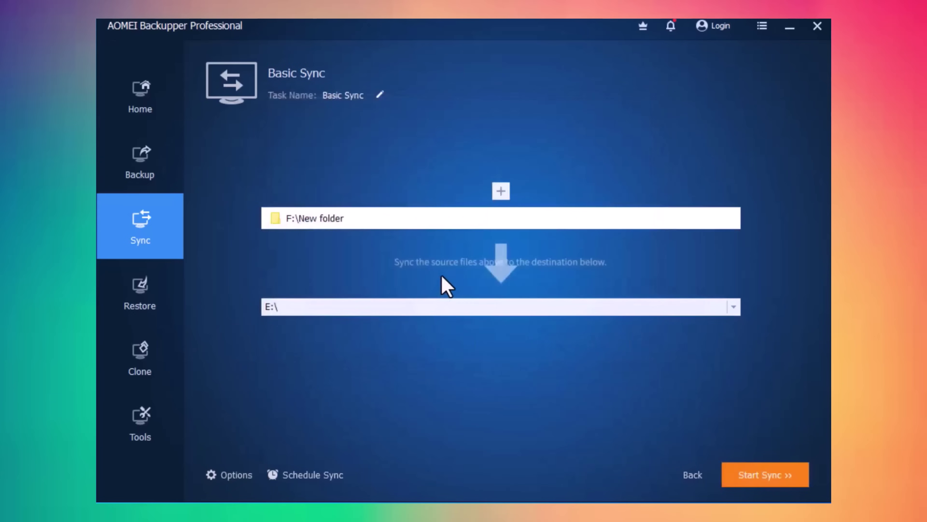
Step: Keep E:\ as the sync destination and start syncing
left_click(434, 306)
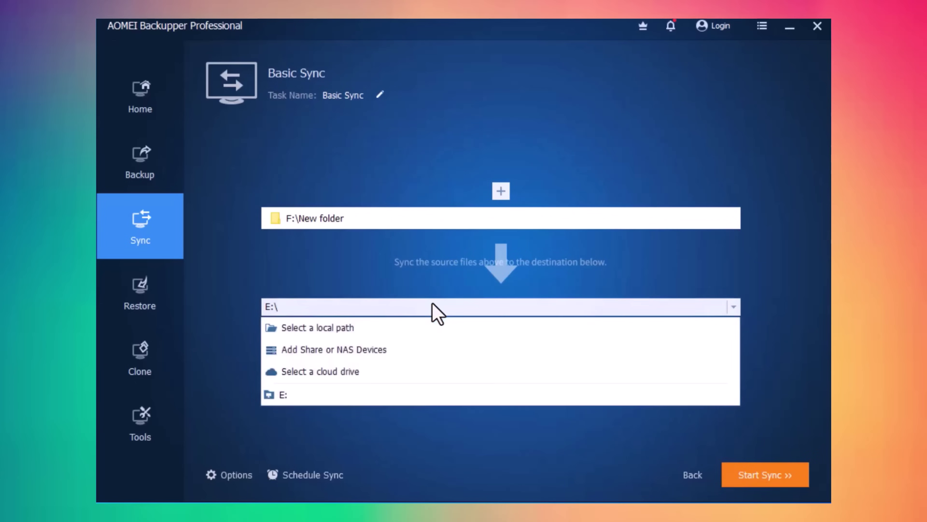
left_click(445, 273)
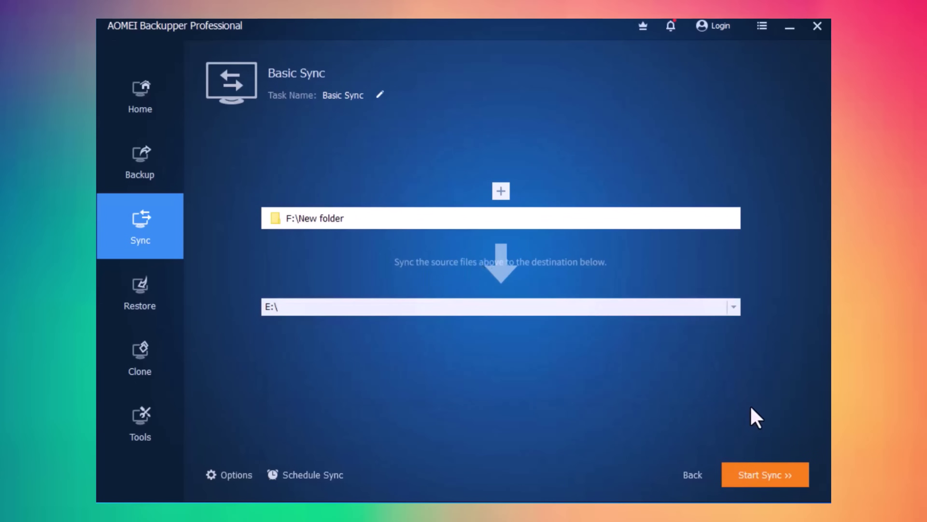
left_click(759, 474)
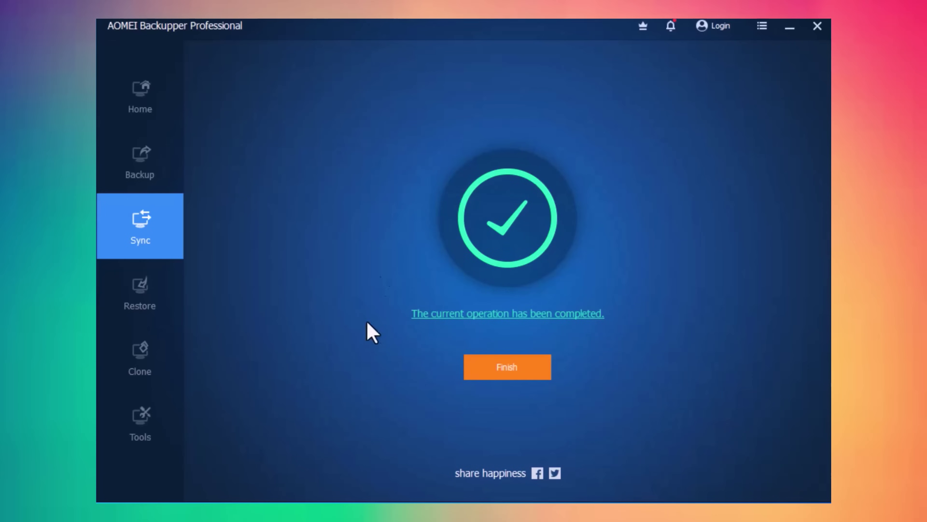
Step: Finish the sync, then pick the My File Backup task for a file restore
left_click(505, 372)
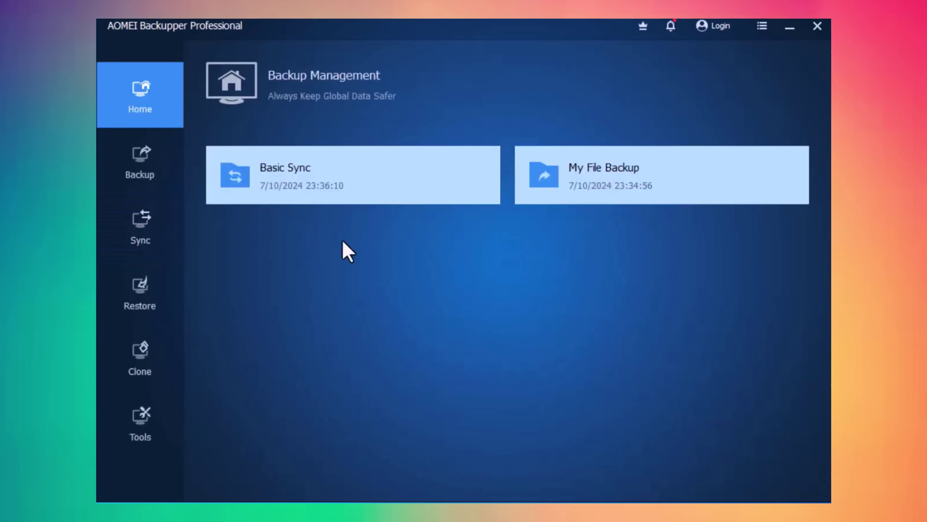
mouse_move(271, 170)
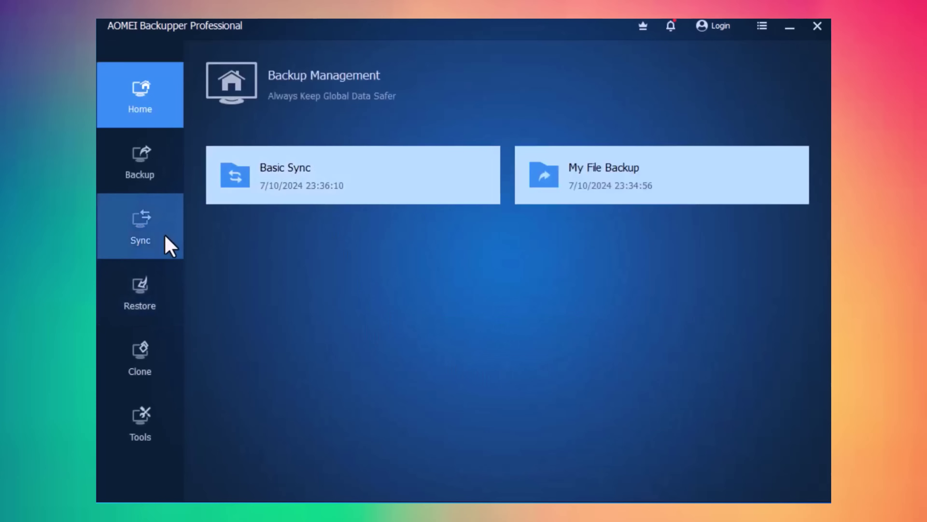
left_click(162, 316)
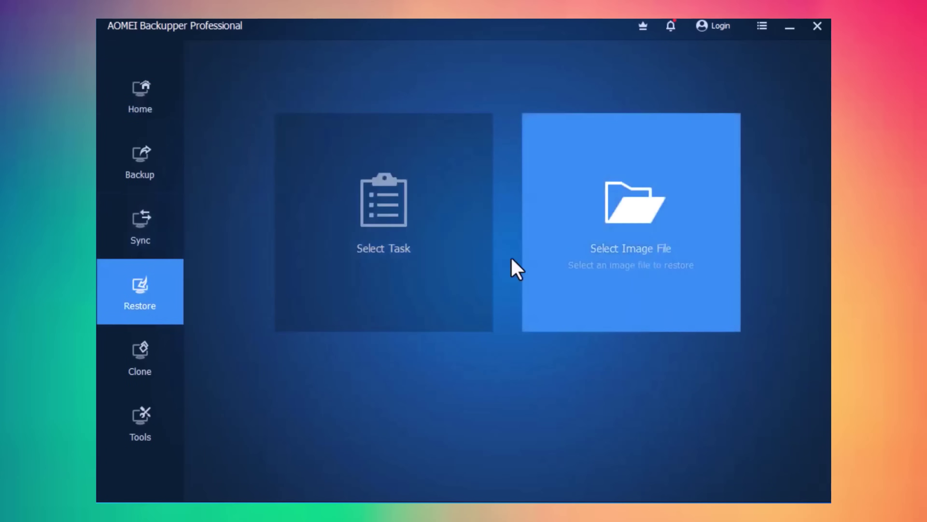
left_click(419, 256)
left_click(323, 177)
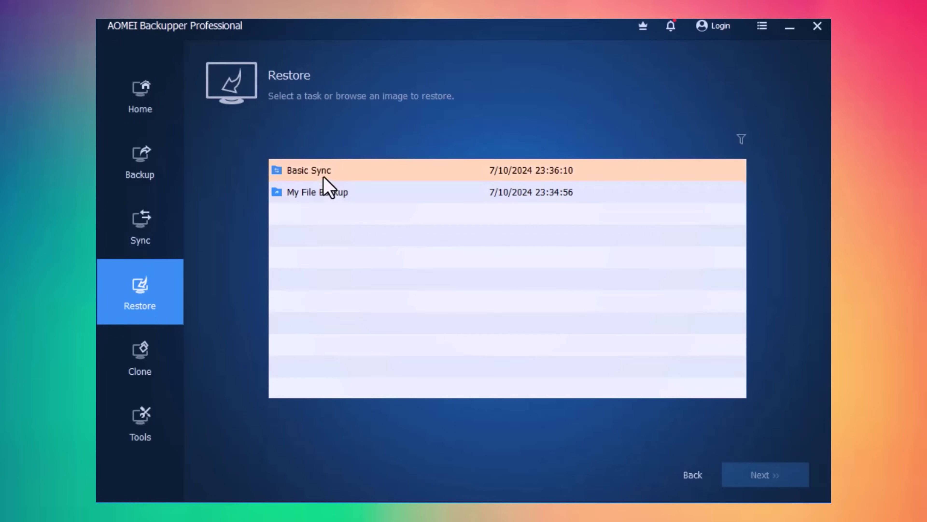
left_click(332, 210)
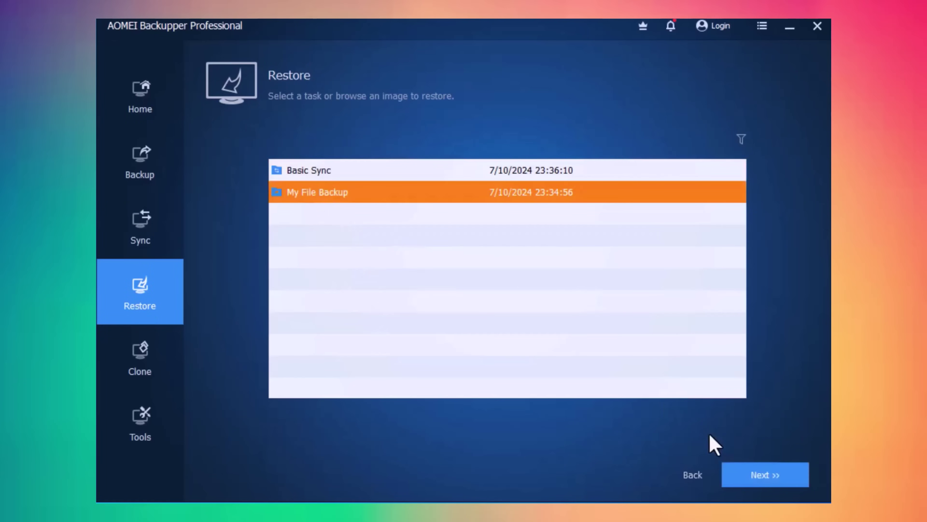
left_click(769, 489)
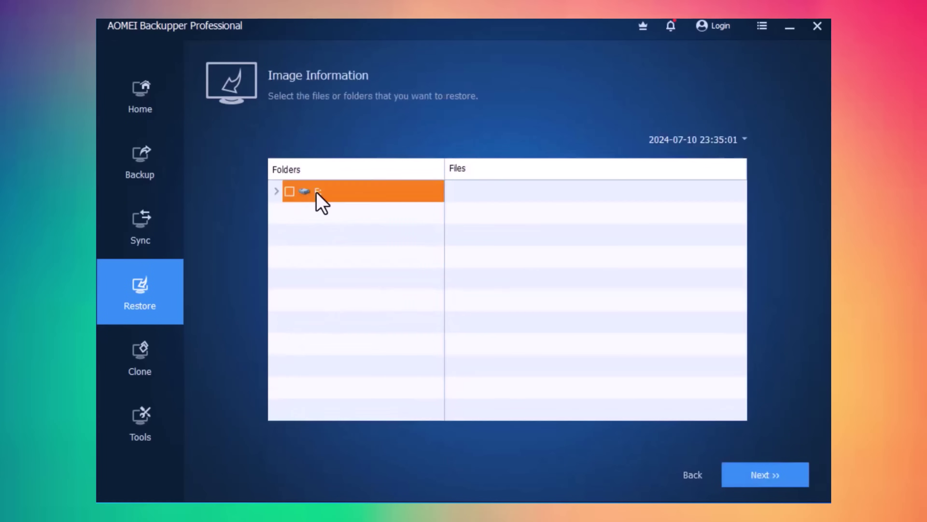
Step: Restore the backed-up files to a new location on E:
left_click(745, 479)
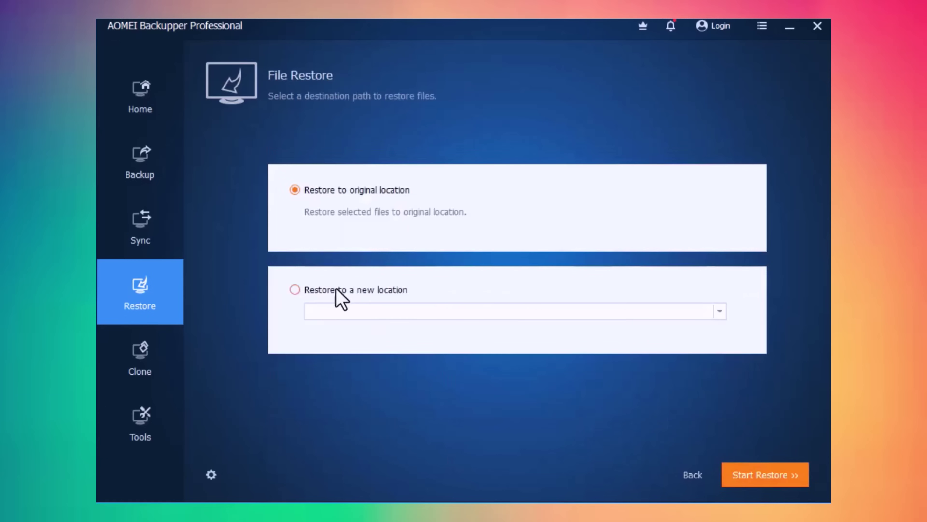
left_click(320, 289)
left_click(376, 313)
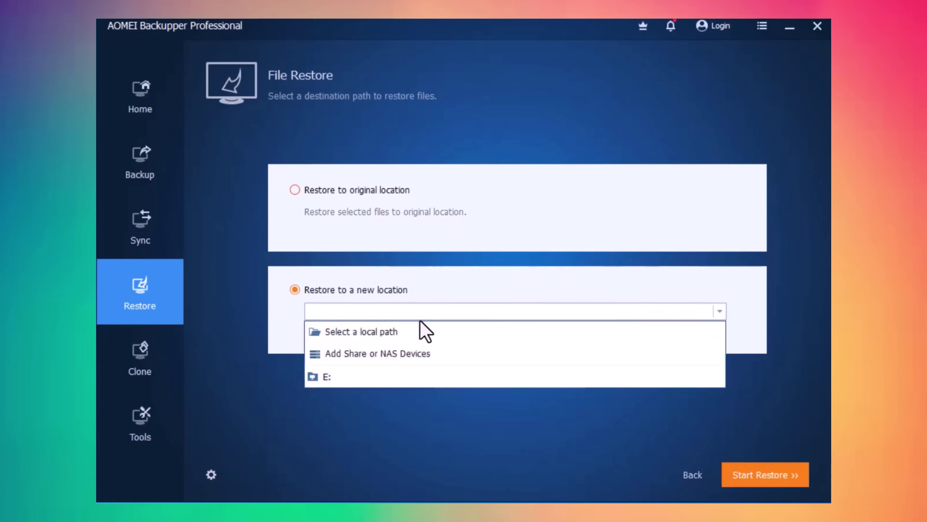
left_click(411, 376)
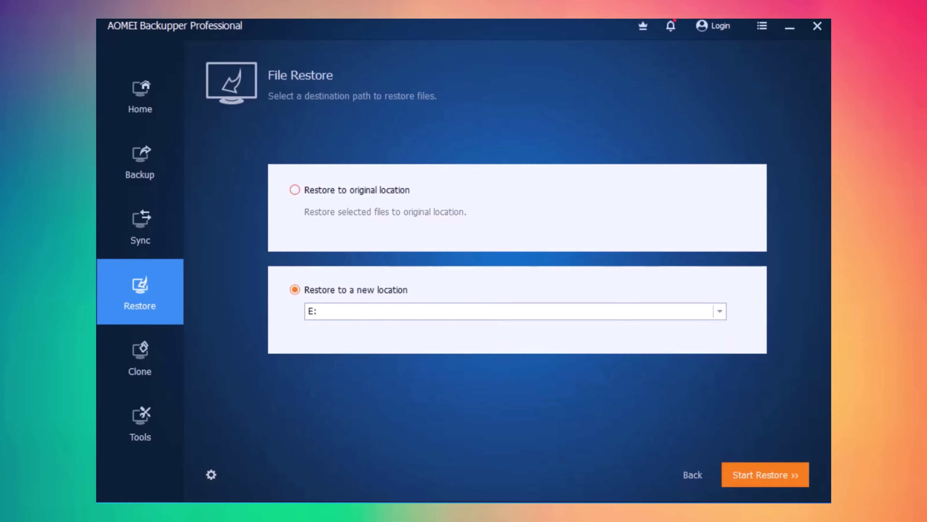
left_click(776, 481)
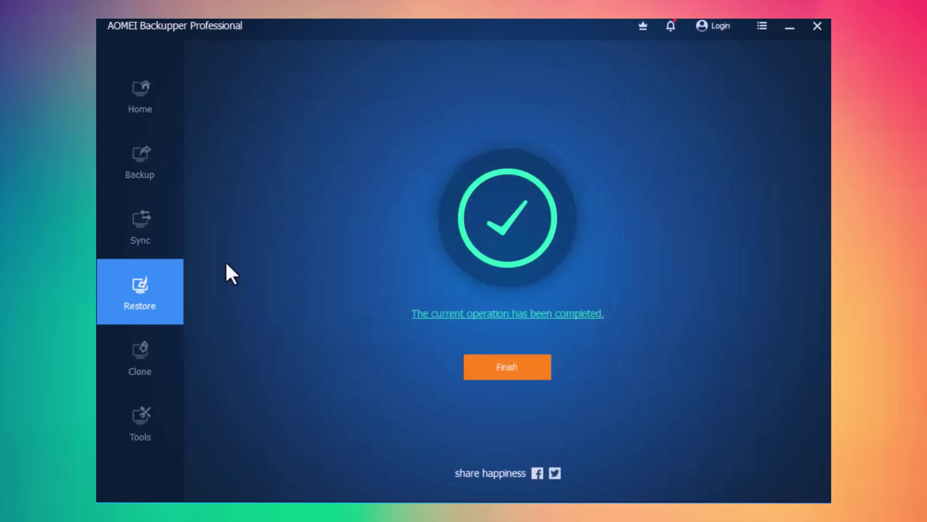
Step: Dismiss the restore result and begin a System Clone from the Clone page
left_click(534, 375)
left_click(143, 380)
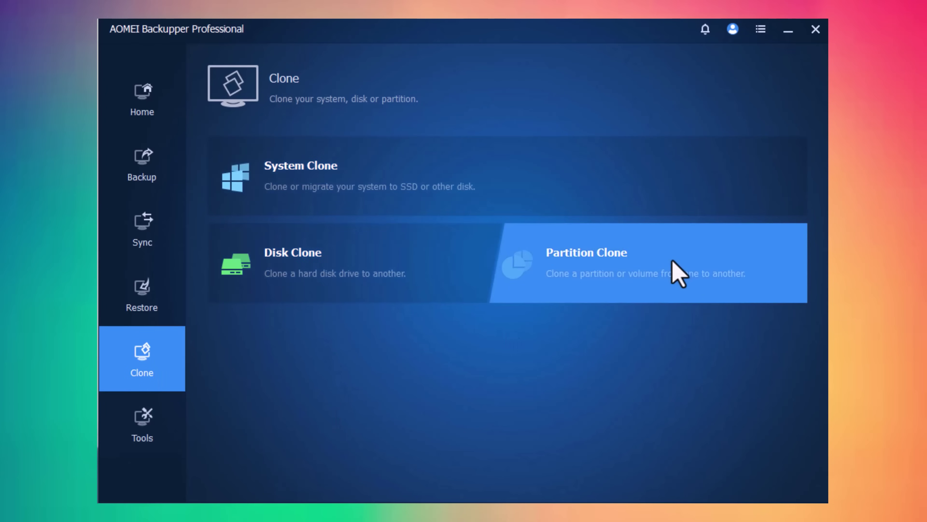
left_click(359, 191)
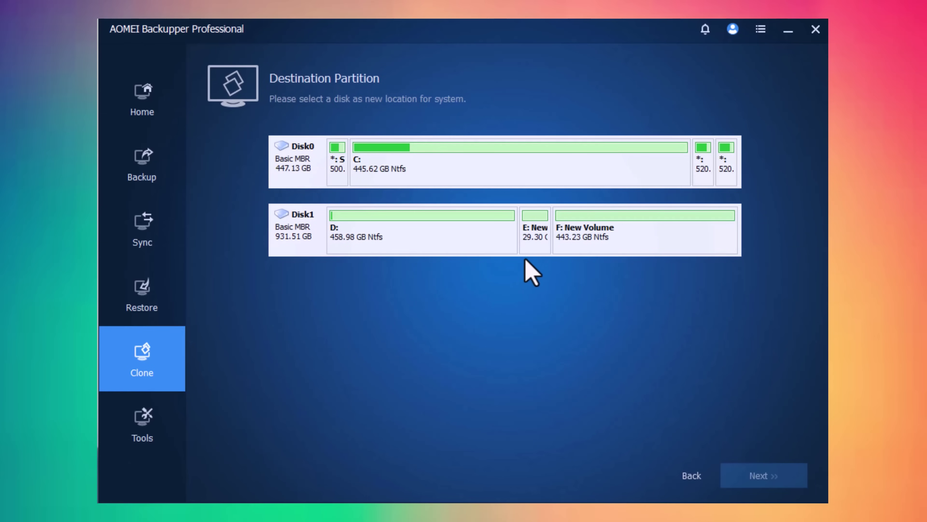
Step: Choose F: New Volume on Disk1 as the clone destination, accepting the overwrite warning
left_click(603, 241)
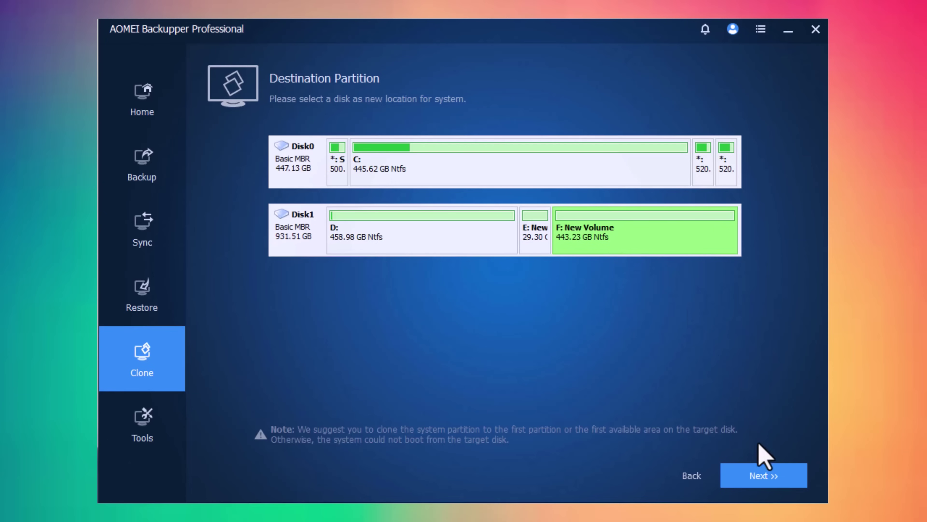
left_click(767, 481)
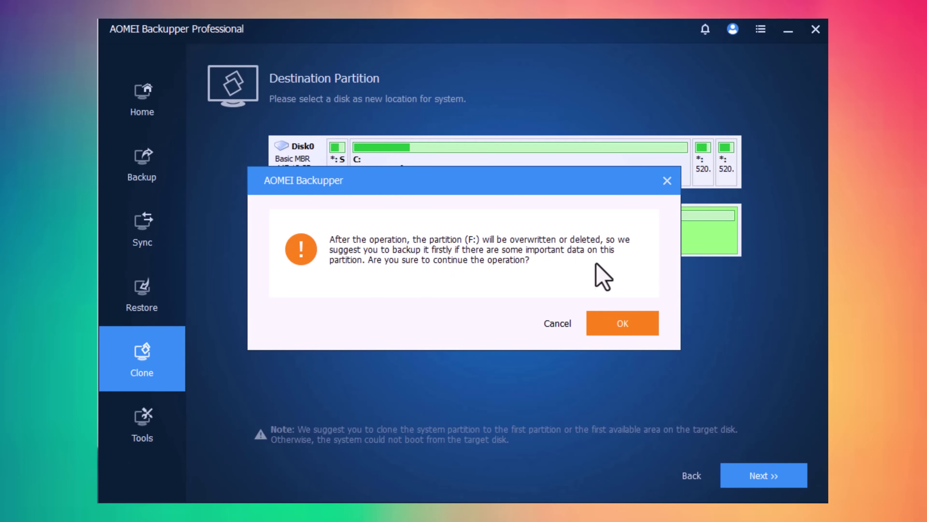
left_click(649, 325)
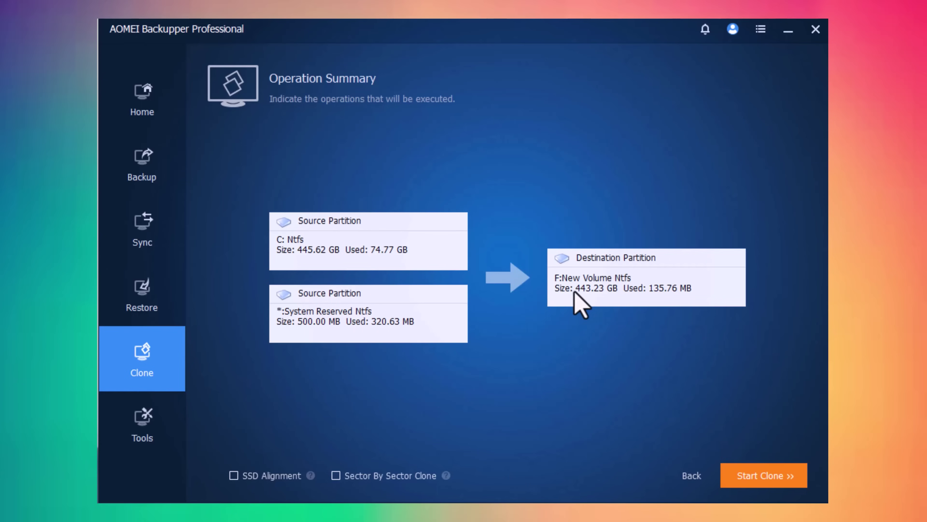
Step: Start cloning C: and System Reserved onto F: New Volume and wait for completion
left_click(768, 486)
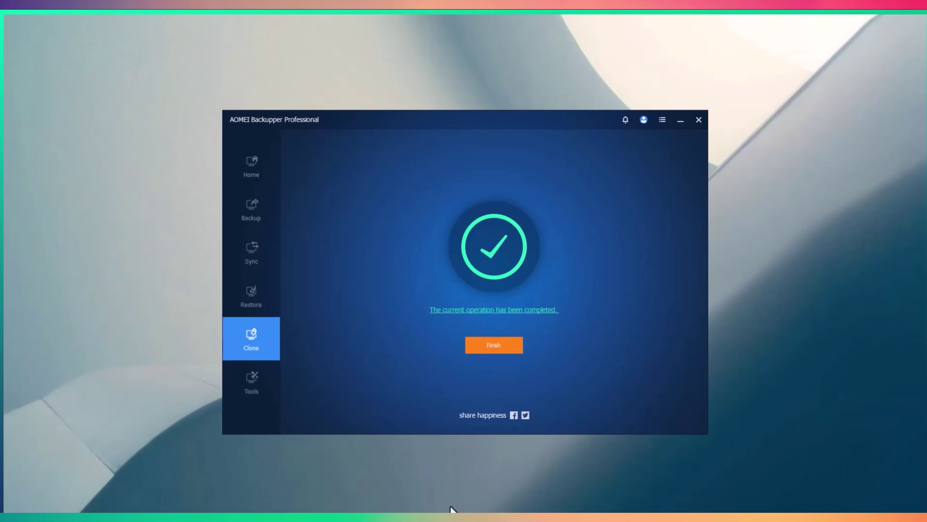
Step: Open This PC maximized and check the cloned Local Disk (G:) and System Reserved (H:) drives
key("super+e")
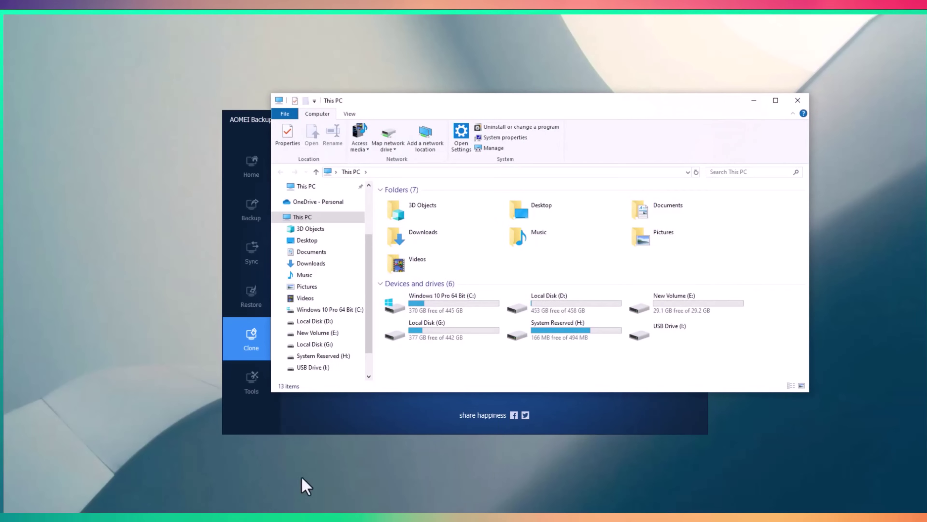
left_click(776, 100)
left_click(775, 104)
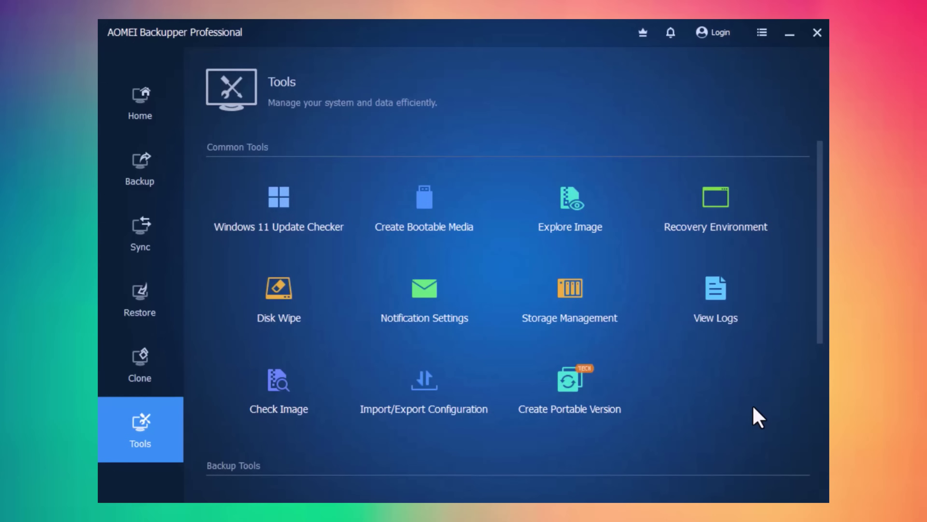
scroll(754, 406, "down", 8)
scroll(753, 406, "up", 8)
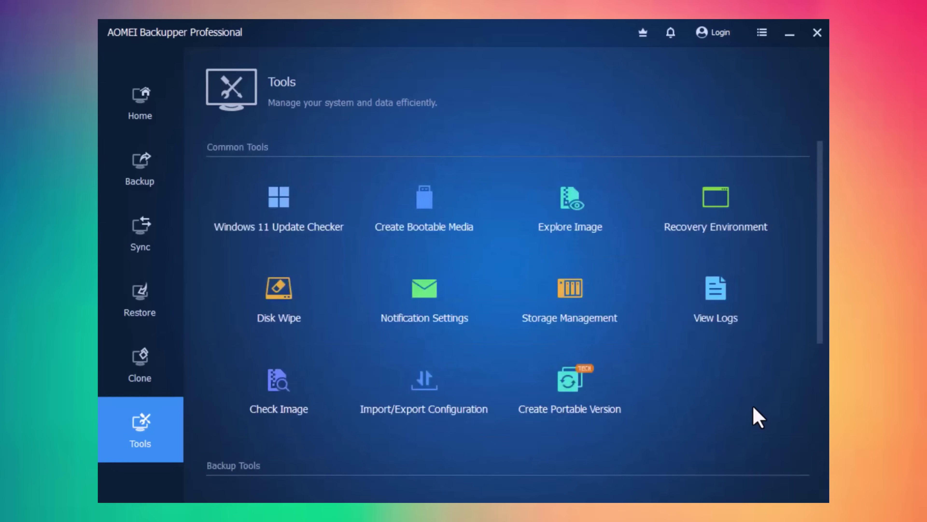